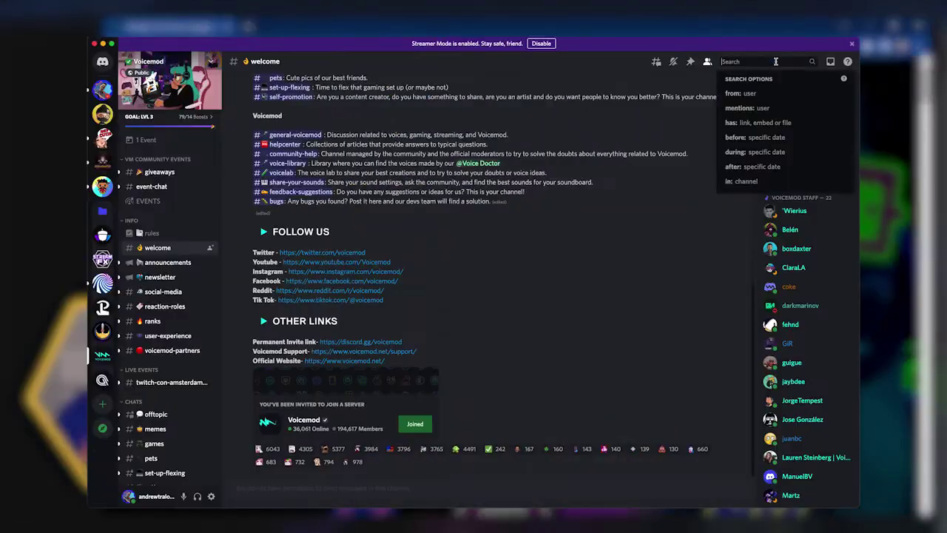
- Search the Voicemod server for 'mac', jump to the Voicemod for Mac message, and open its reaction picker
{"action": "type", "text": "mac"}
{"action": "key", "text": "Return"}
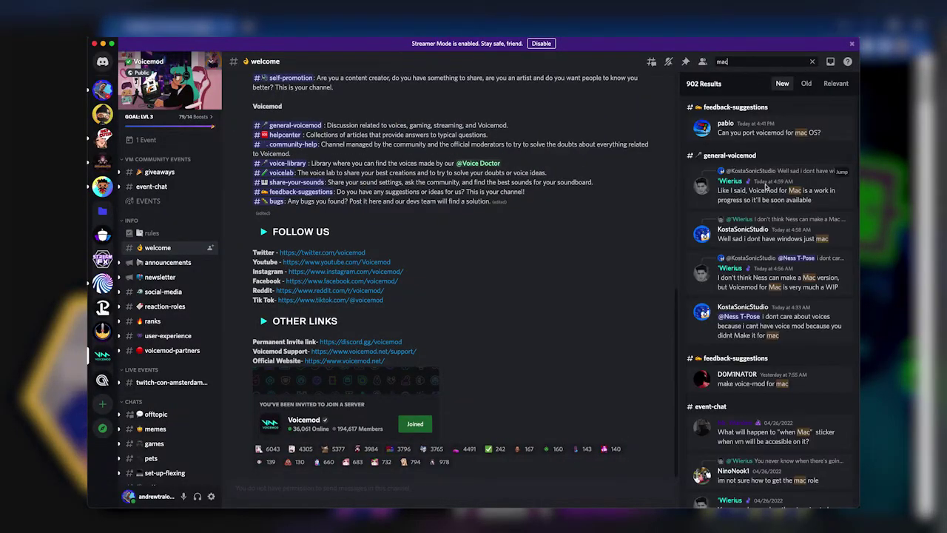
{"action": "left_click", "coordinate": [765, 189]}
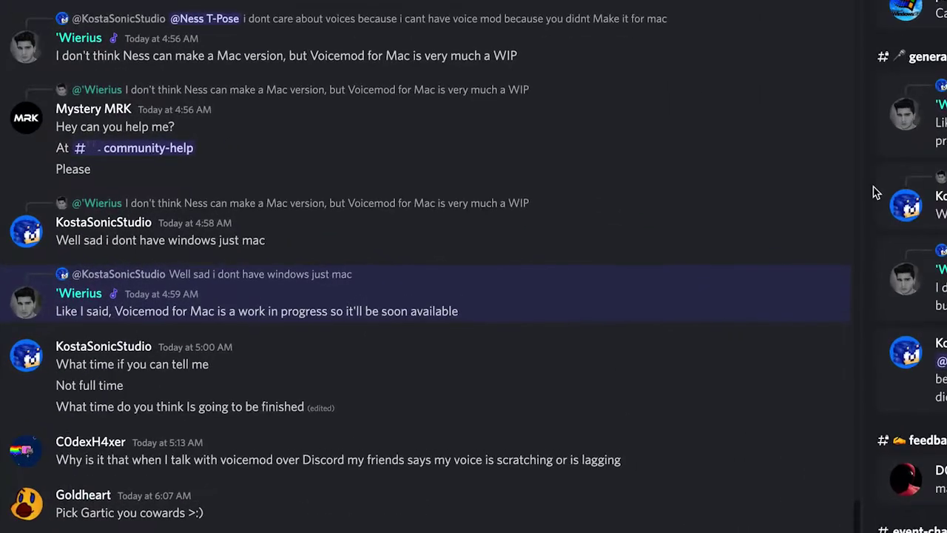
{"action": "left_click", "coordinate": [748, 266]}
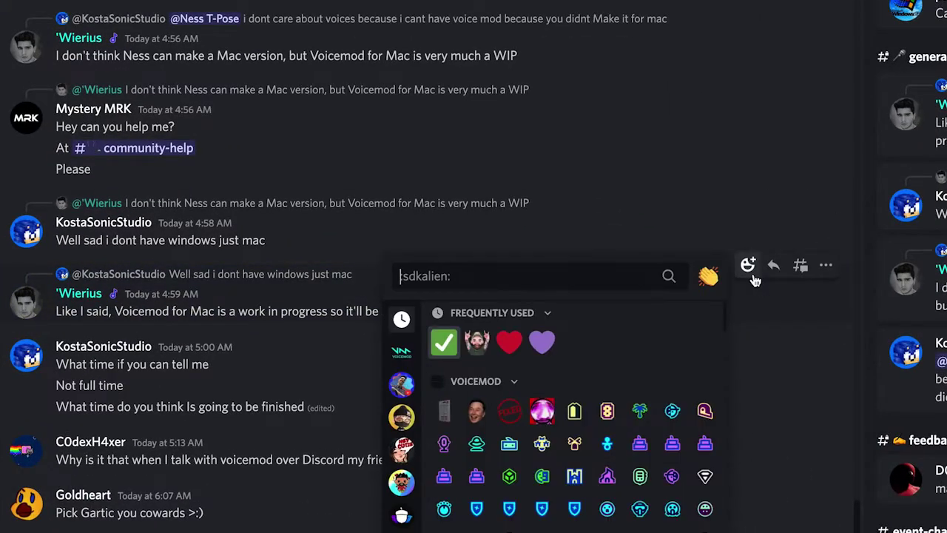
{"action": "scroll", "coordinate": [625, 363], "scroll_direction": "down", "scroll_amount": 5}
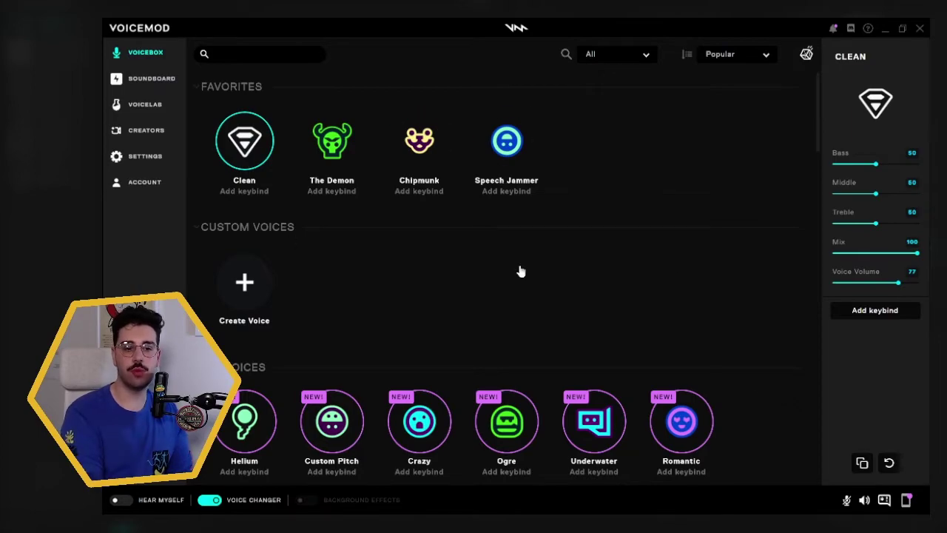
- Scroll down through the Voicebox favorite voices grid and back to the top
{"action": "scroll", "coordinate": [517, 271], "scroll_direction": "down", "scroll_amount": 5}
{"action": "scroll", "coordinate": [546, 293], "scroll_direction": "down", "scroll_amount": 8}
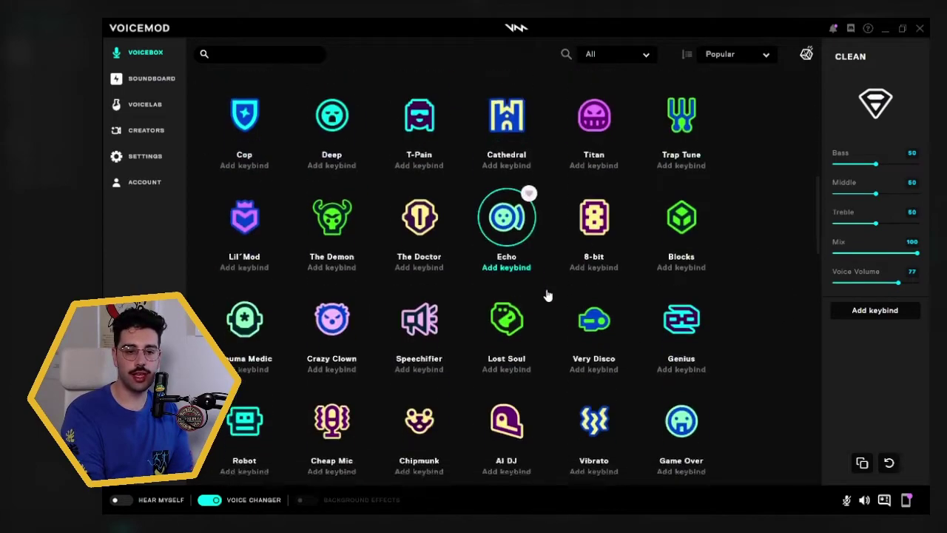
{"action": "scroll", "coordinate": [666, 292], "scroll_direction": "up", "scroll_amount": 6}
{"action": "scroll", "coordinate": [706, 293], "scroll_direction": "up", "scroll_amount": 7}
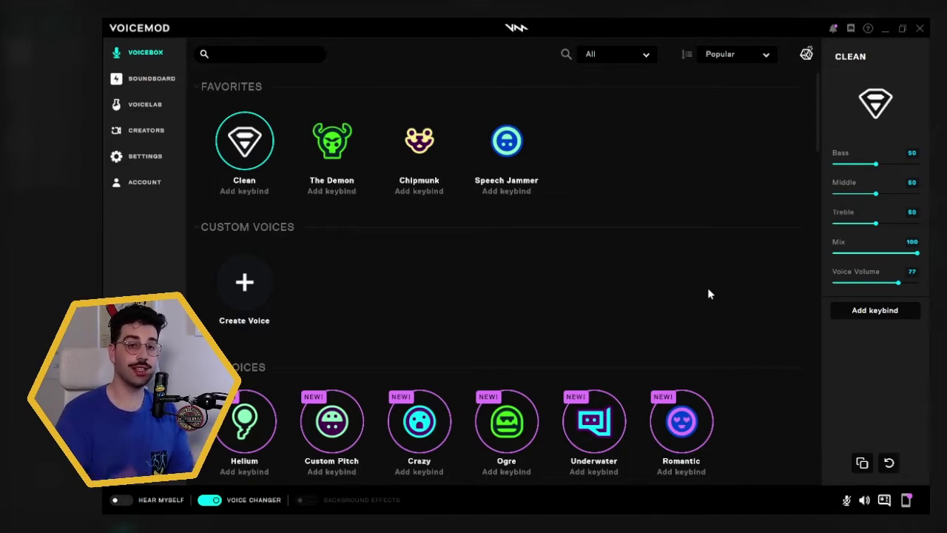
{"action": "left_click", "coordinate": [157, 156]}
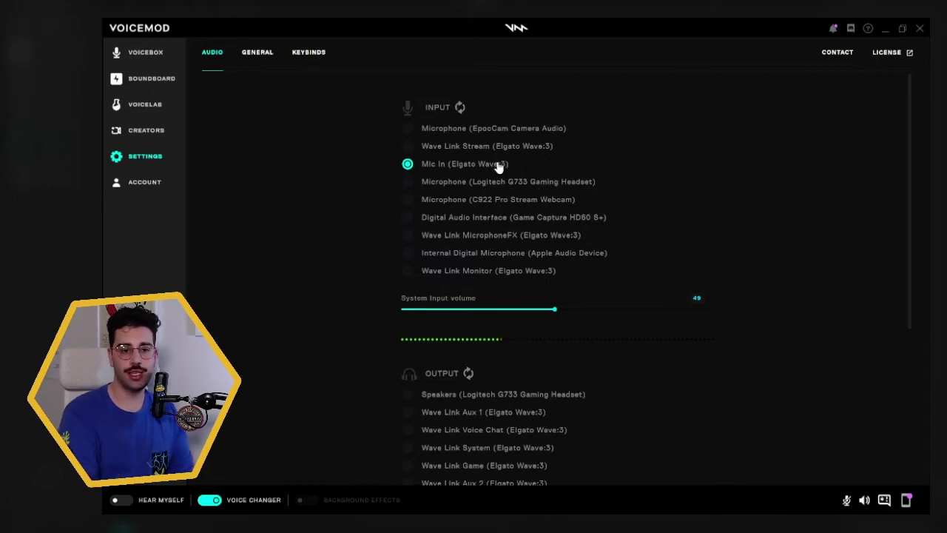
{"action": "scroll", "coordinate": [360, 311], "scroll_direction": "down", "scroll_amount": 3}
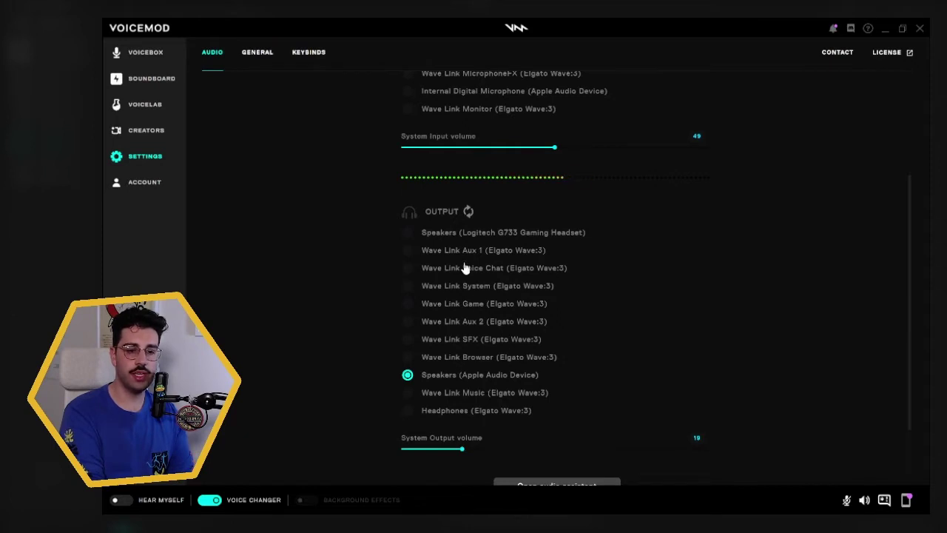
- Set output to Speakers (Logitech G733 Gaming Headset), trying Wave Link MicrophoneFX before restoring Mic In (Elgato Wave:3) input
{"action": "left_click", "coordinate": [407, 233]}
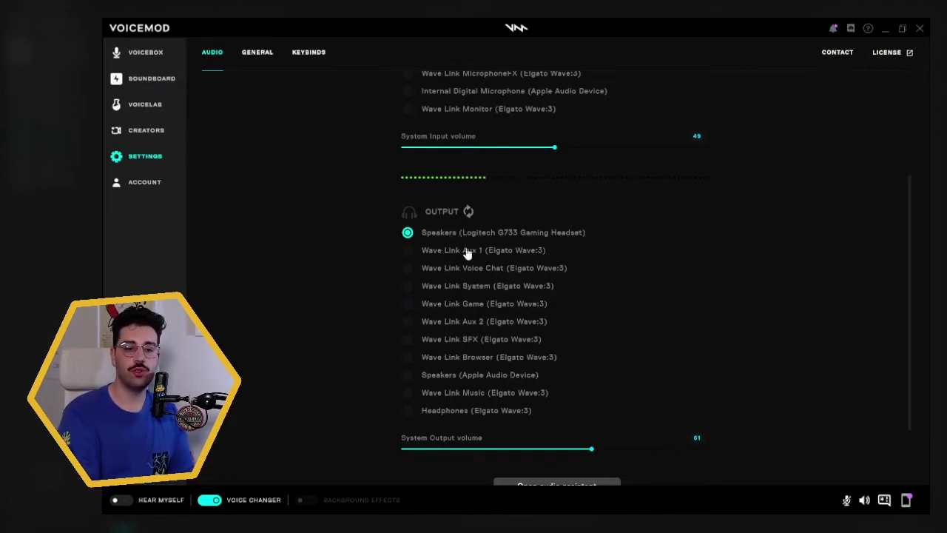
{"action": "scroll", "coordinate": [489, 283], "scroll_direction": "up", "scroll_amount": 4}
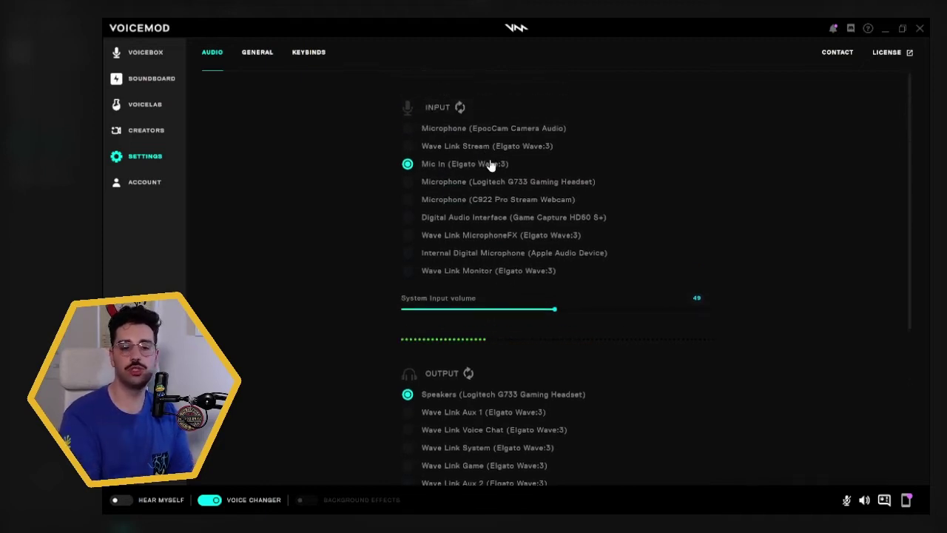
{"action": "left_click", "coordinate": [443, 239]}
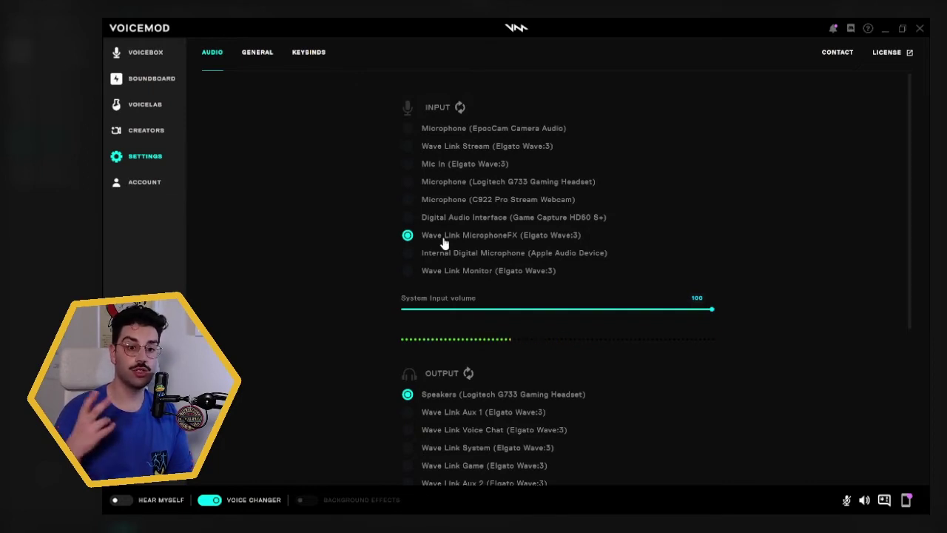
{"action": "left_click", "coordinate": [484, 165]}
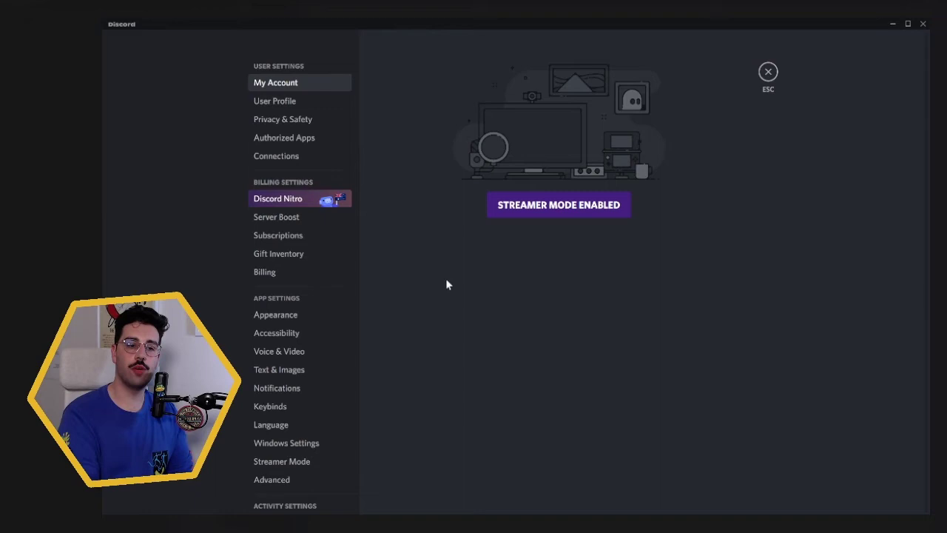
- Go to Voice & Video under App Settings in Discord's User Settings
{"action": "left_click", "coordinate": [333, 354]}
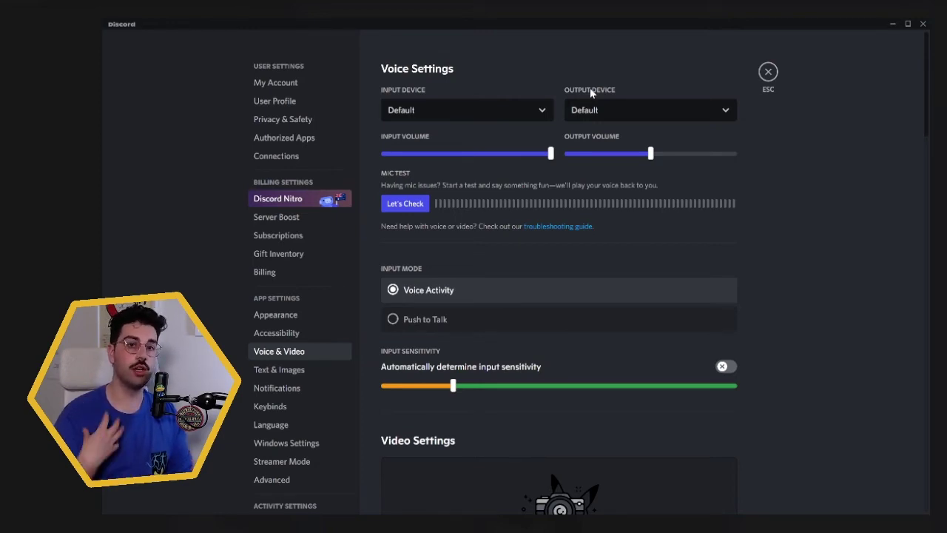
- Choose Wave Link Voice Chat (Elgato Wave:3) as output and Mic In (Elgato Wave:3) as input device
{"action": "left_click", "coordinate": [578, 111]}
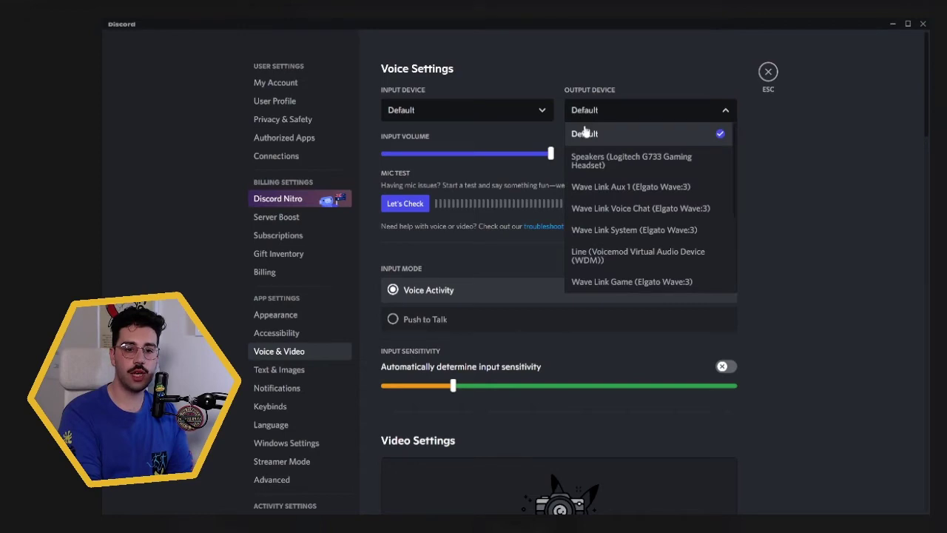
{"action": "left_click", "coordinate": [593, 211]}
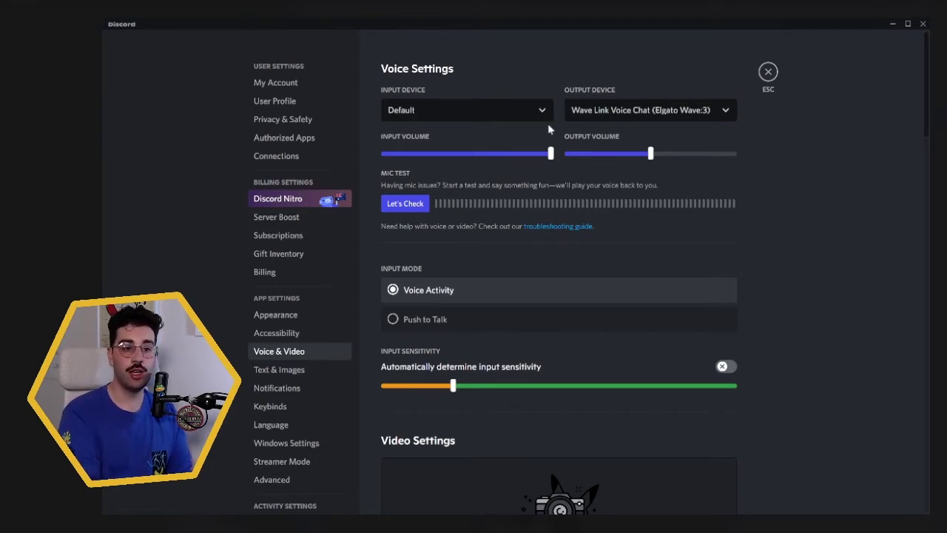
{"action": "left_click", "coordinate": [401, 119]}
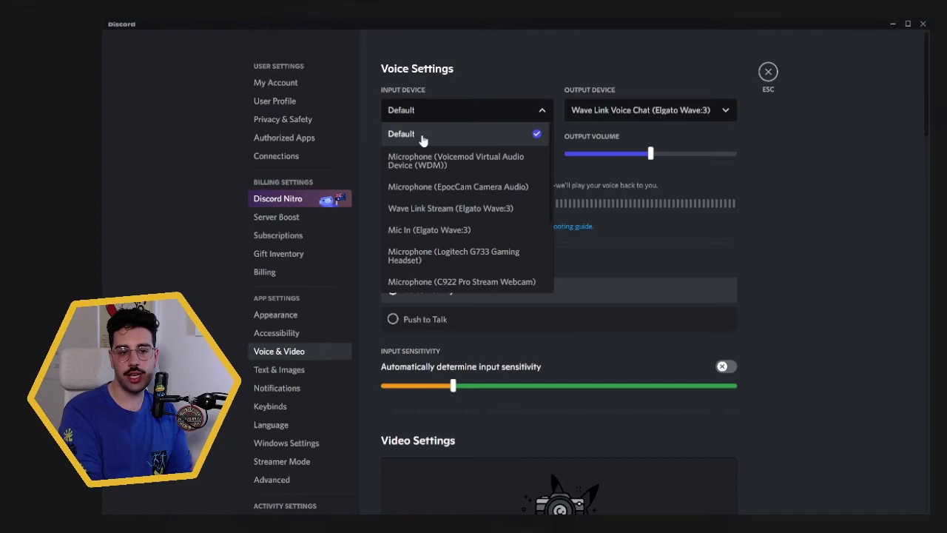
{"action": "left_click", "coordinate": [447, 229]}
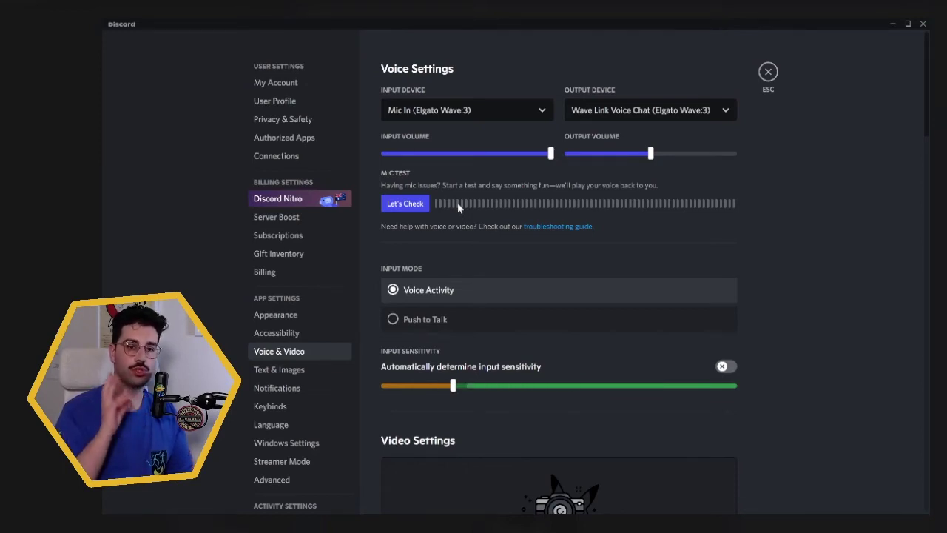
{"action": "left_click", "coordinate": [542, 113]}
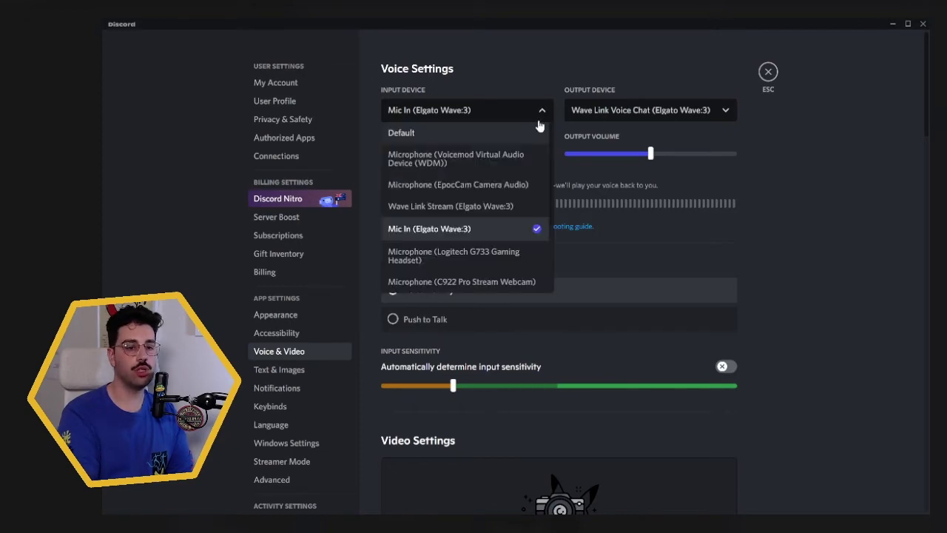
- Select Microphone (Voicemod Virtual Audio Device (WDM)) as input, disable automatic sensitivity, and set threshold near -81 dB
{"action": "left_click", "coordinate": [485, 159]}
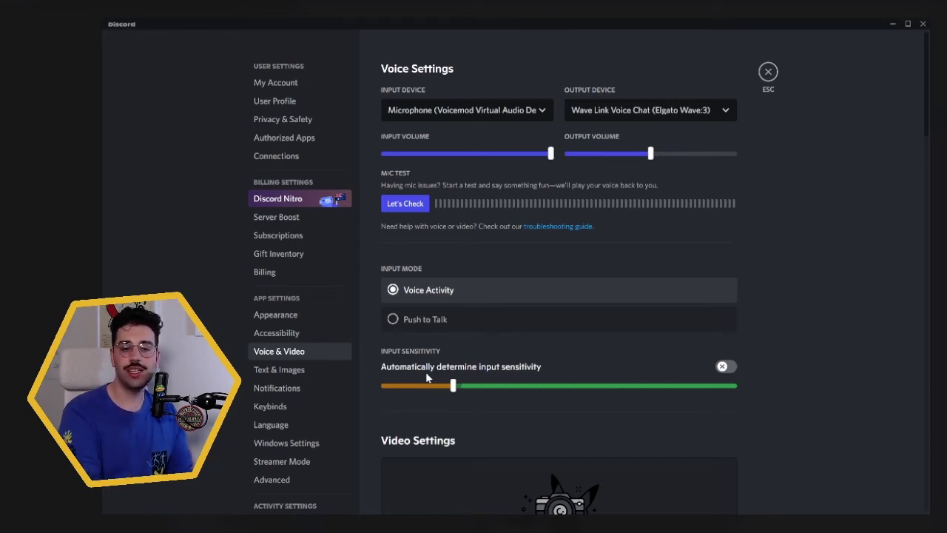
{"action": "left_click", "coordinate": [727, 366]}
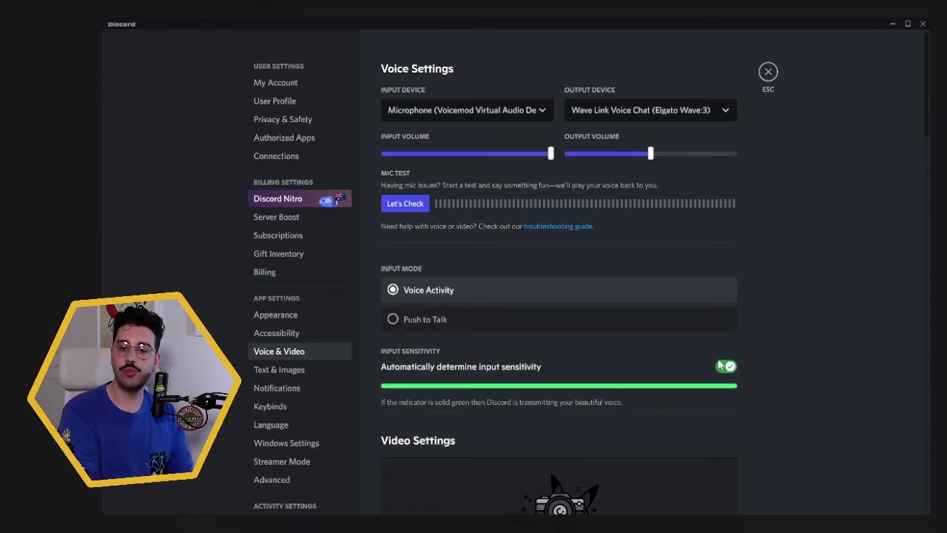
{"action": "left_click", "coordinate": [724, 367]}
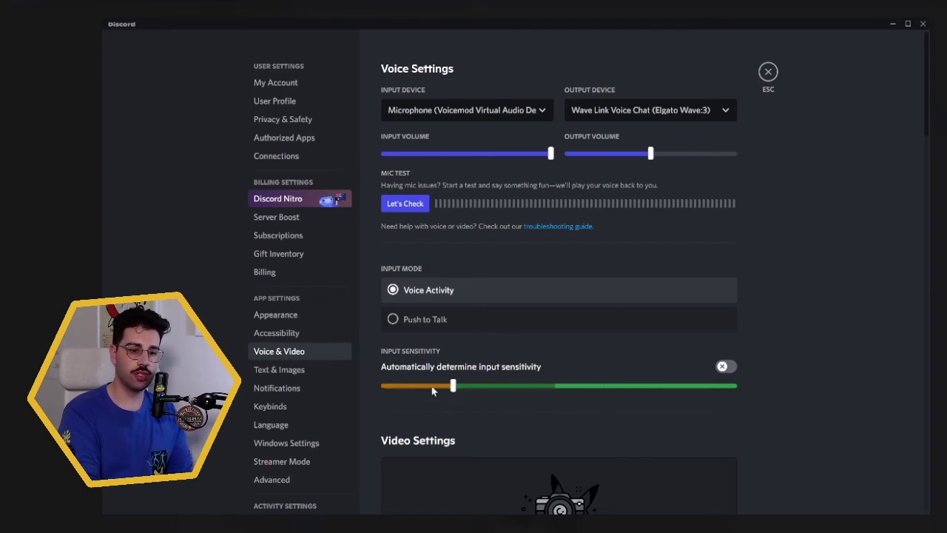
{"action": "mouse_move", "coordinate": [456, 391]}
{"action": "left_mouse_down"}
{"action": "mouse_move", "coordinate": [444, 388]}
{"action": "mouse_move", "coordinate": [453, 389]}
{"action": "left_mouse_up"}
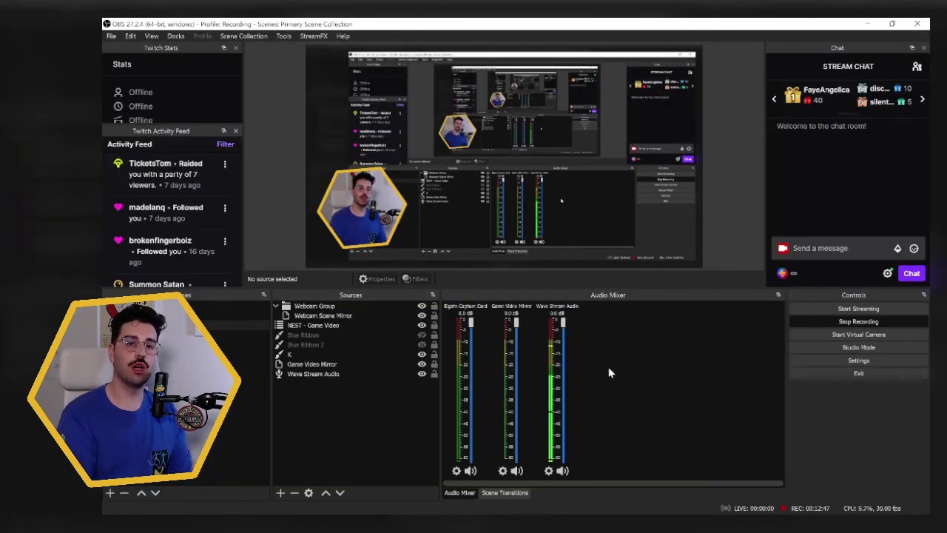
- Add an Audio Input Capture source named 'VoiceMod Microphone' using the Voicemod Virtual Audio Device
{"action": "left_click", "coordinate": [280, 492]}
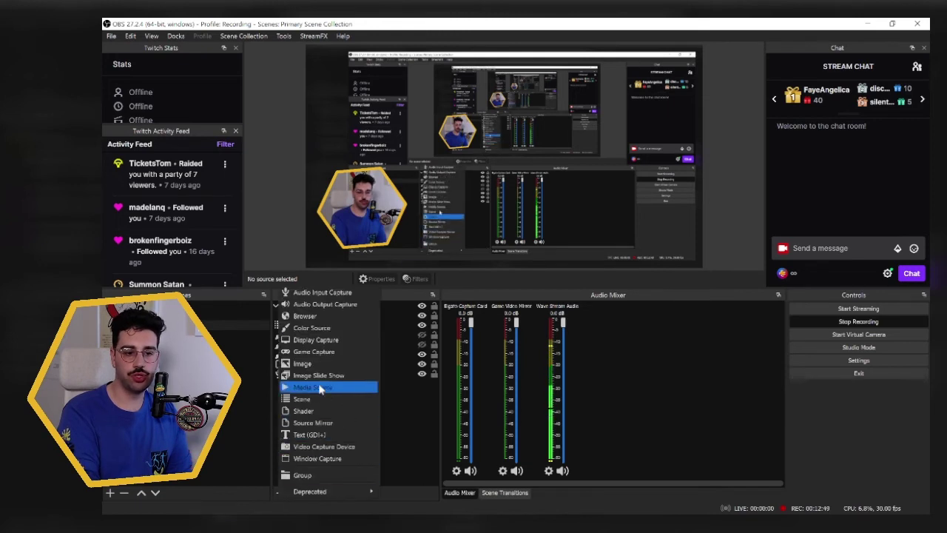
{"action": "left_click", "coordinate": [320, 304]}
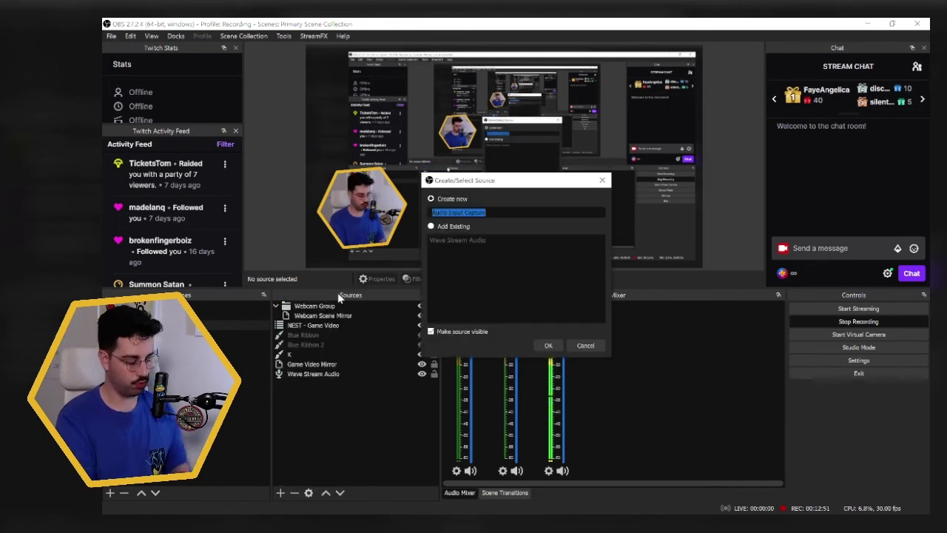
{"action": "type", "text": "VoiceMod "}
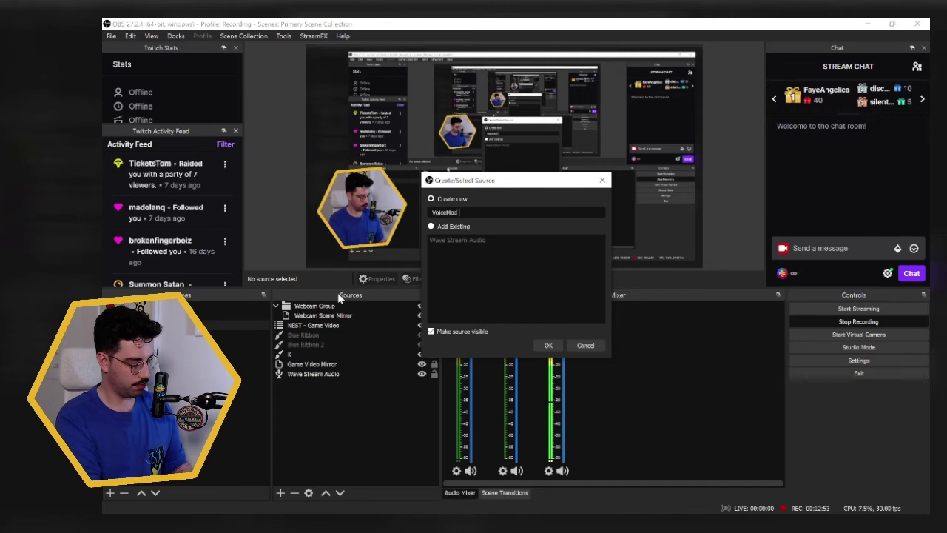
{"action": "type", "text": "Microphone"}
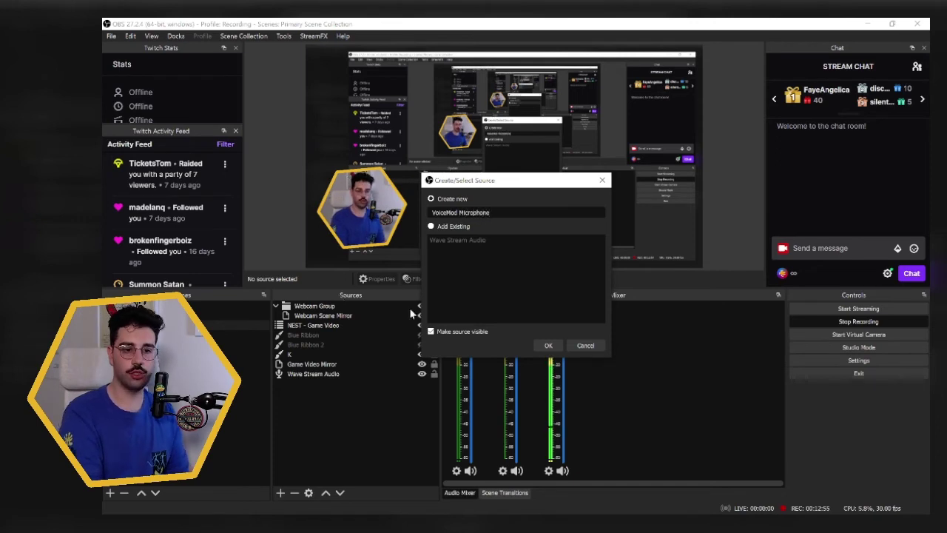
{"action": "left_click", "coordinate": [547, 345]}
{"action": "left_click", "coordinate": [413, 97]}
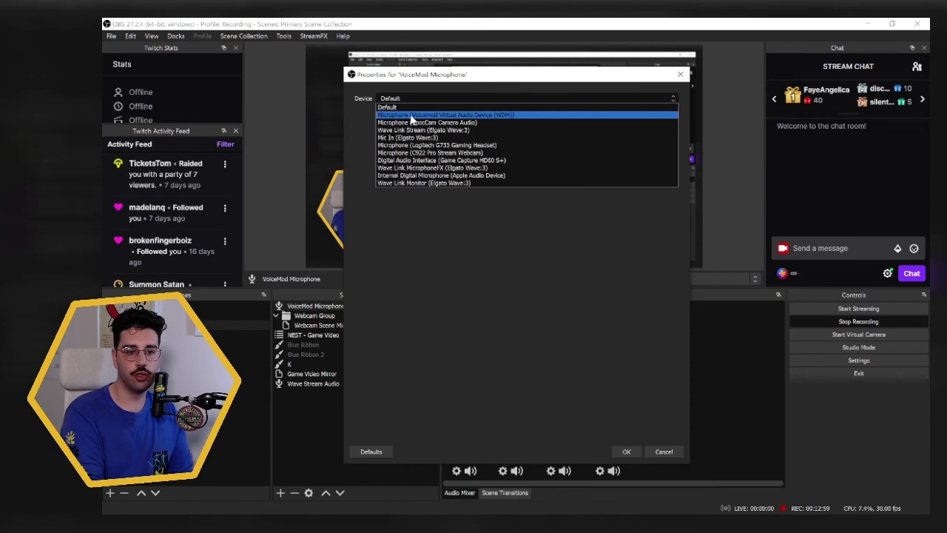
{"action": "left_click", "coordinate": [411, 115]}
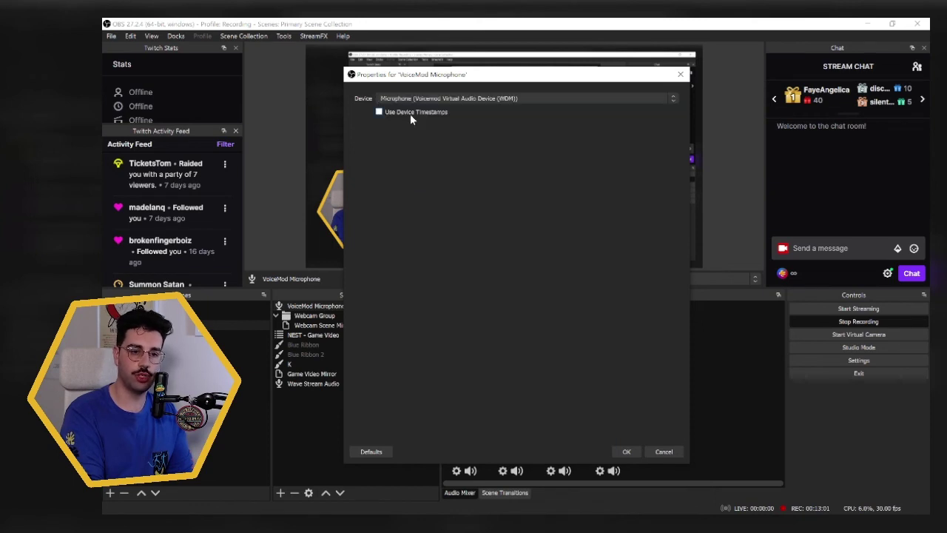
{"action": "key", "text": "Return"}
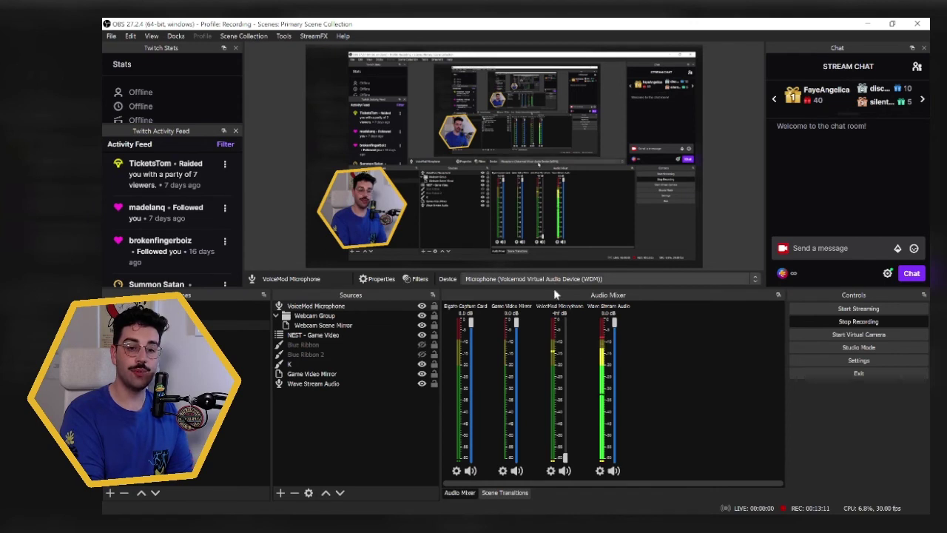
{"action": "left_click", "coordinate": [353, 437]}
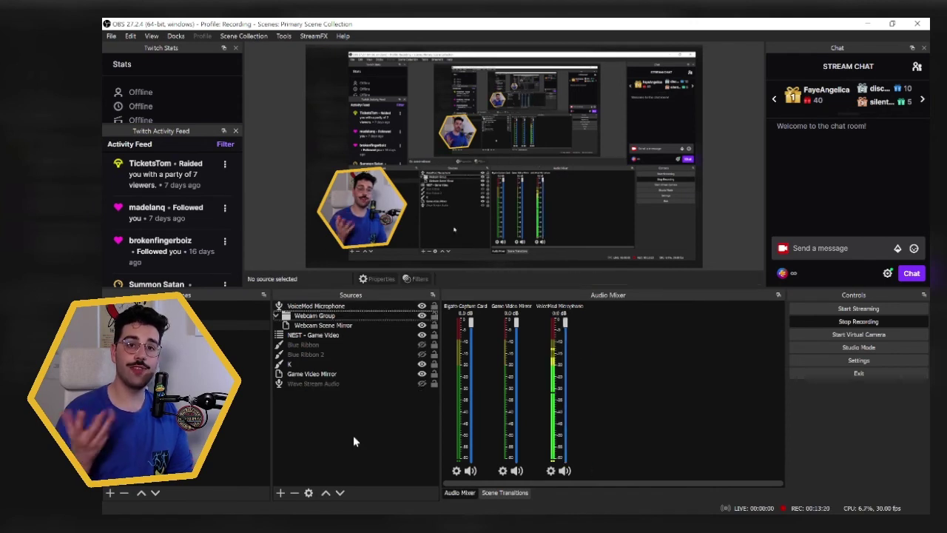